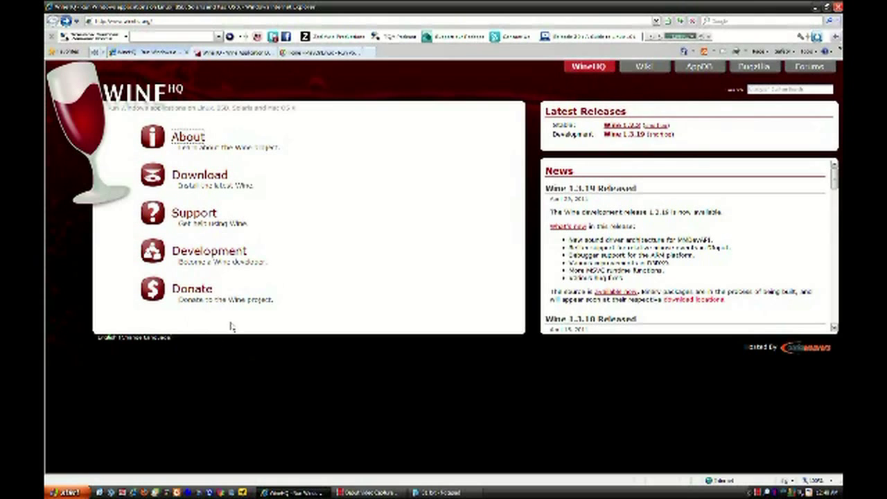
# Follow the Support link to WineHQ's Getting Help page
pyautogui.click(202, 214)
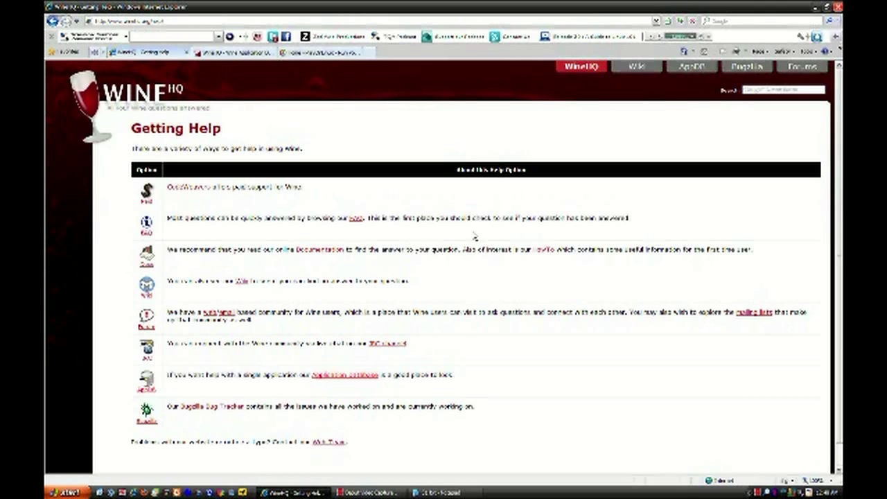
# Return to the WineHQ home page, open About Wine, then switch to the AppDB tab
pyautogui.hotkey('alt', 'Left')
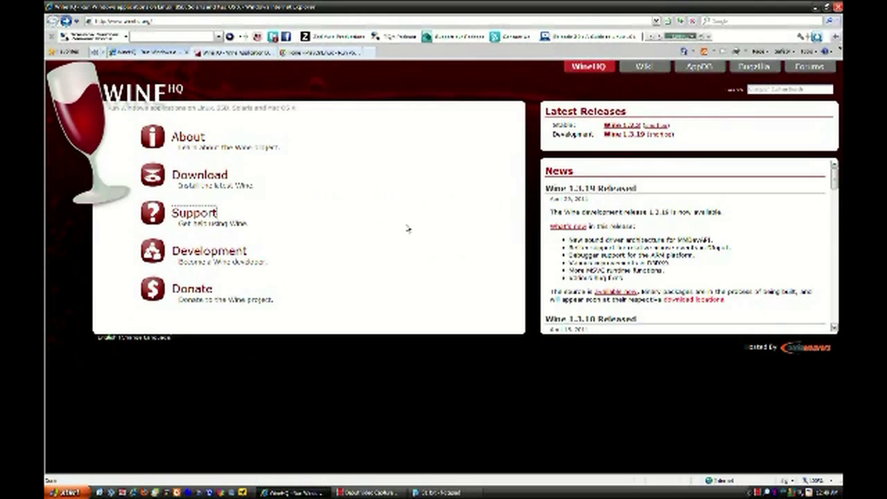
pyautogui.click(196, 141)
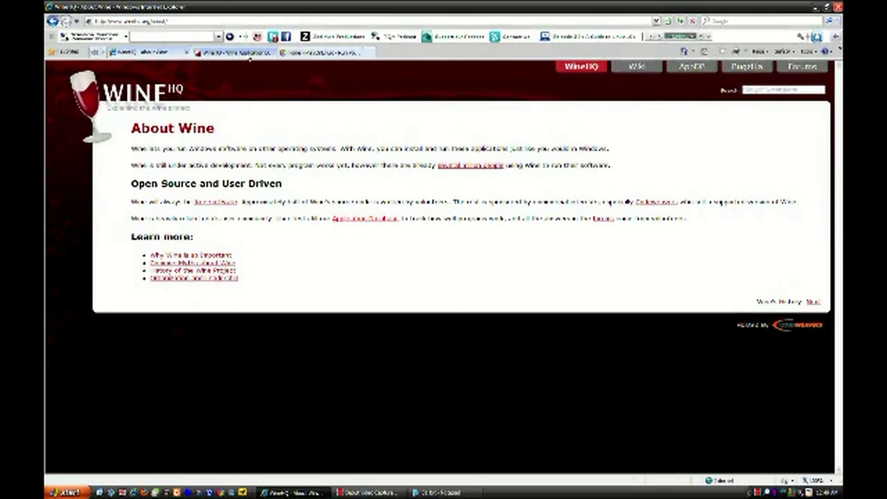
pyautogui.click(247, 55)
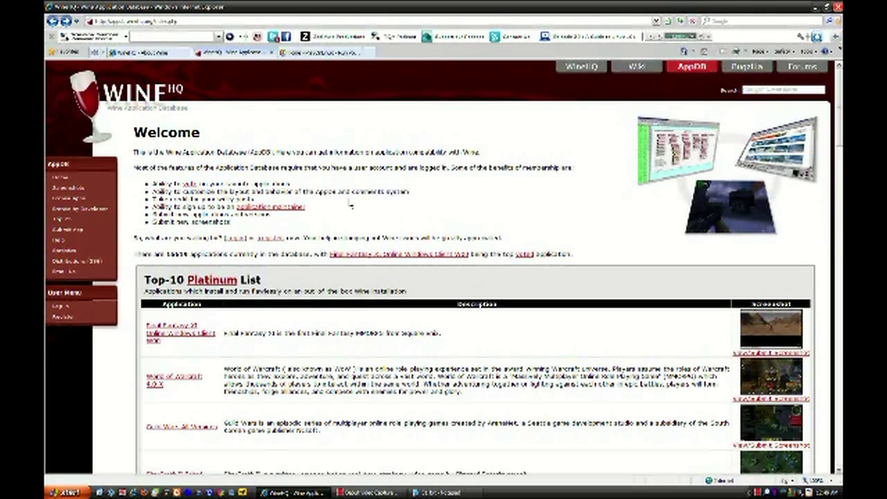
# Look over the AppDB Top-10 lists, then open the full Browse Apps list
pyautogui.scroll(-15, 483, 224)
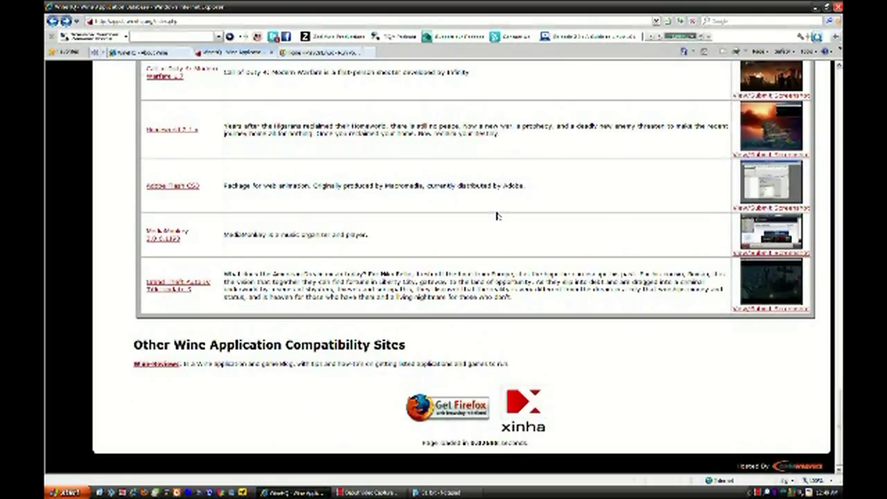
pyautogui.scroll(15, 497, 217)
pyautogui.scroll(5, 496, 217)
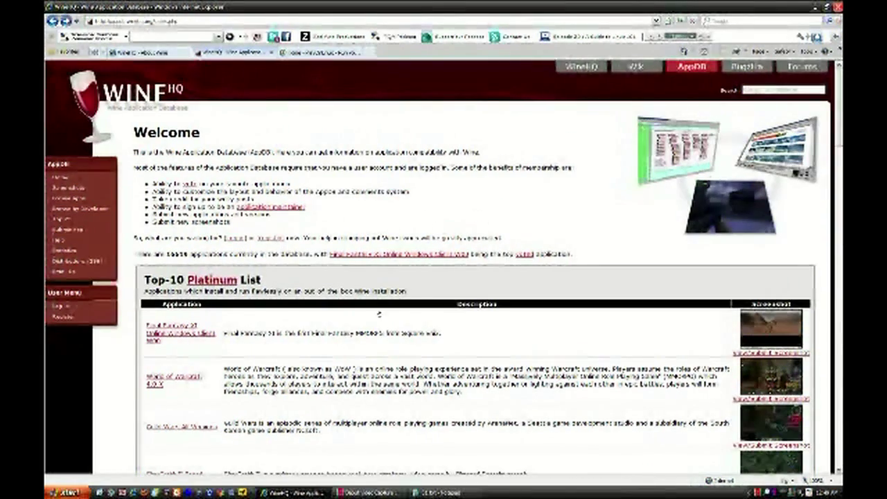
pyautogui.scroll(-6, 407, 310)
pyautogui.scroll(-18, 406, 301)
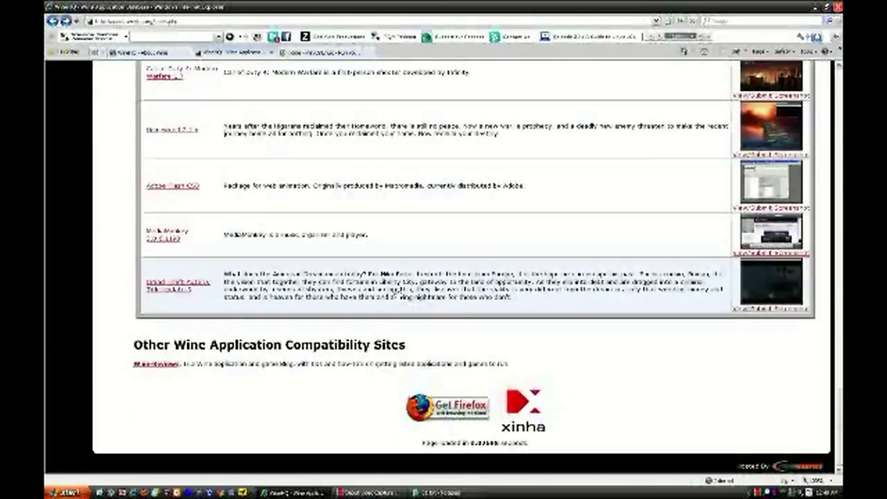
pyautogui.scroll(12, 401, 288)
pyautogui.scroll(12, 401, 288)
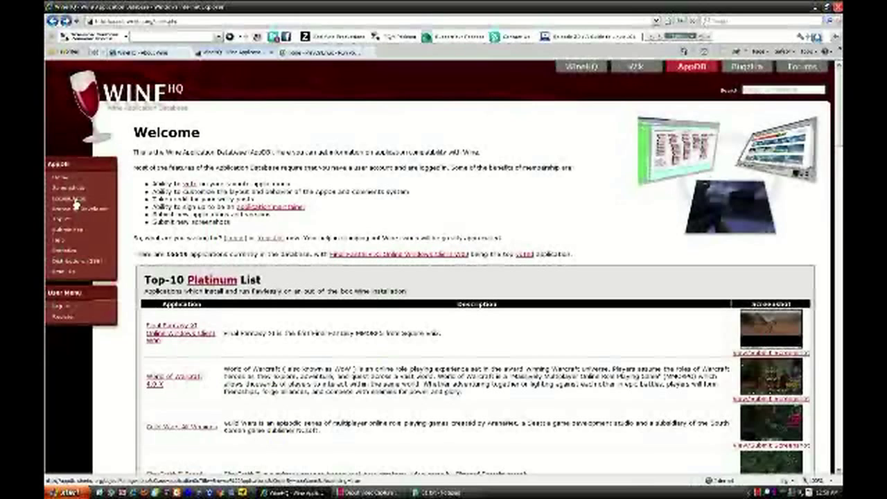
pyautogui.click(72, 198)
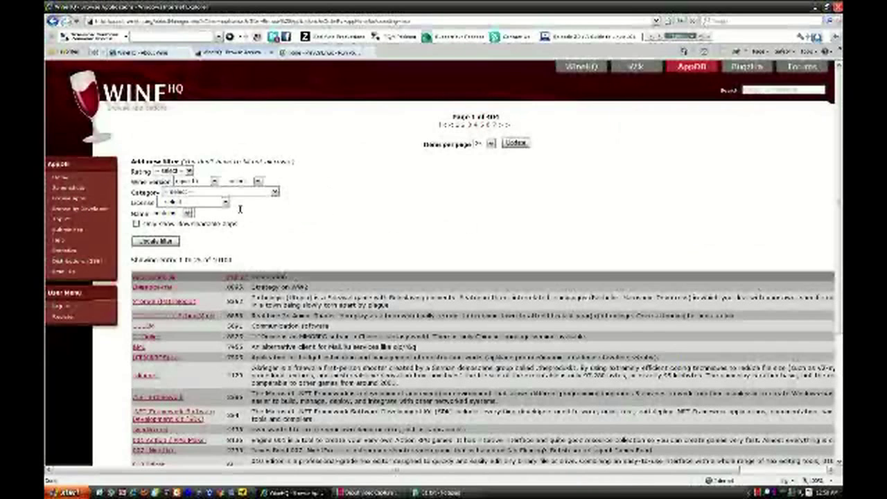
# Filter the application list by the name iTunes and open the iTunes application page
pyautogui.click(196, 212)
pyautogui.write('word')
pyautogui.press('Return')
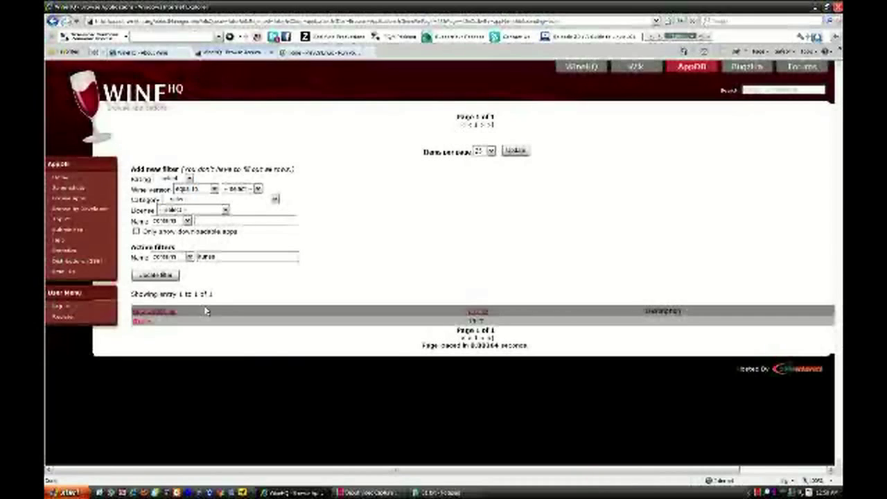
pyautogui.click(145, 323)
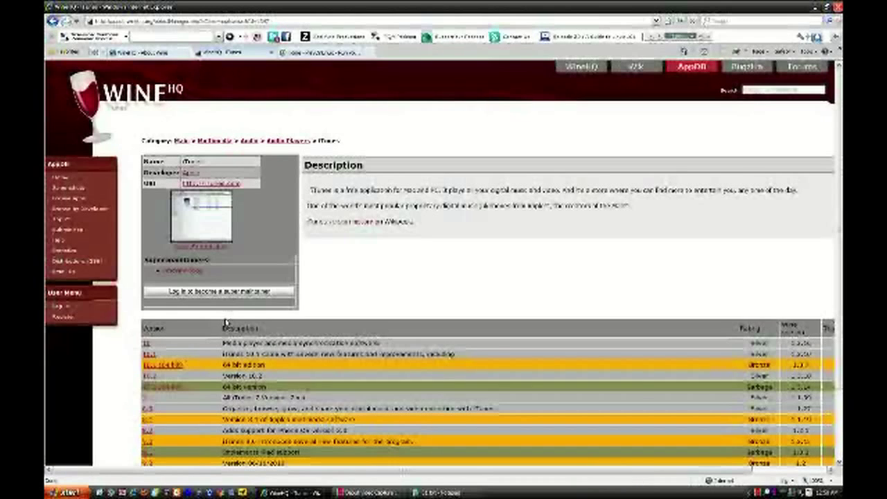
pyautogui.scroll(-3, 277, 317)
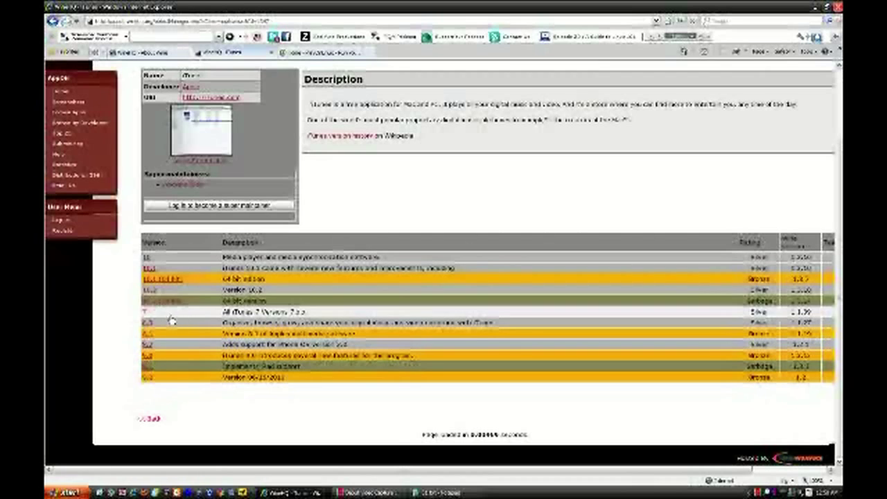
# Review iTunes version 7's test results and its What doesn't notes, then go to the PlayOnLinux tab
pyautogui.click(145, 312)
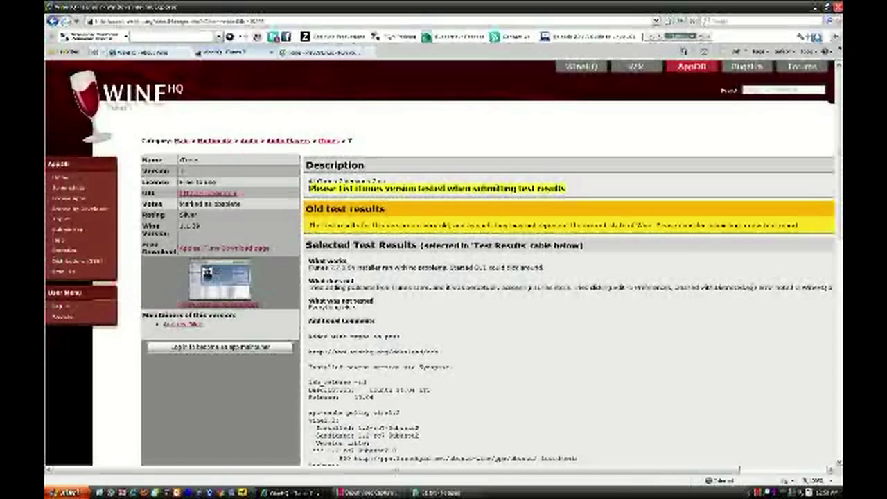
pyautogui.moveTo(760, 287); pyautogui.dragTo(715, 287)
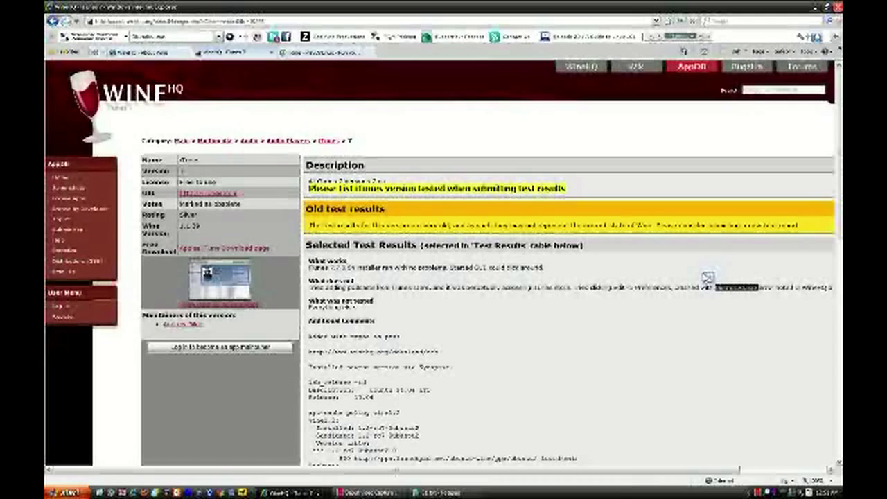
pyautogui.click(610, 342)
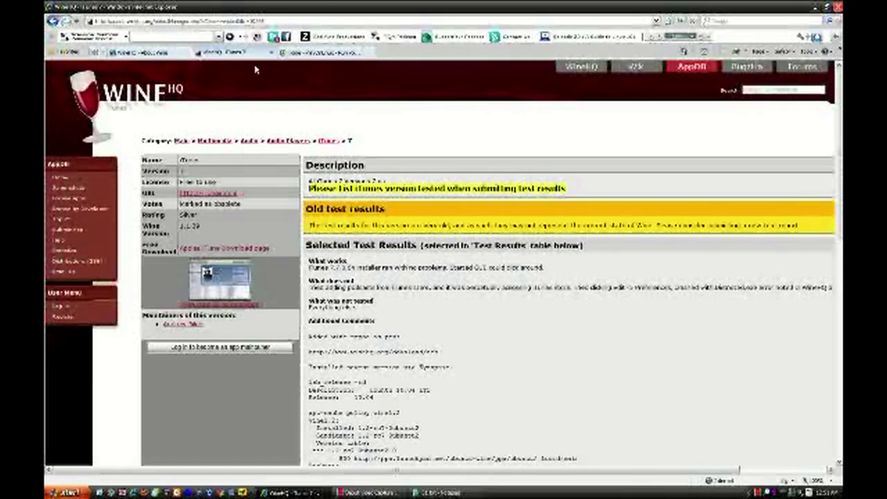
pyautogui.click(295, 55)
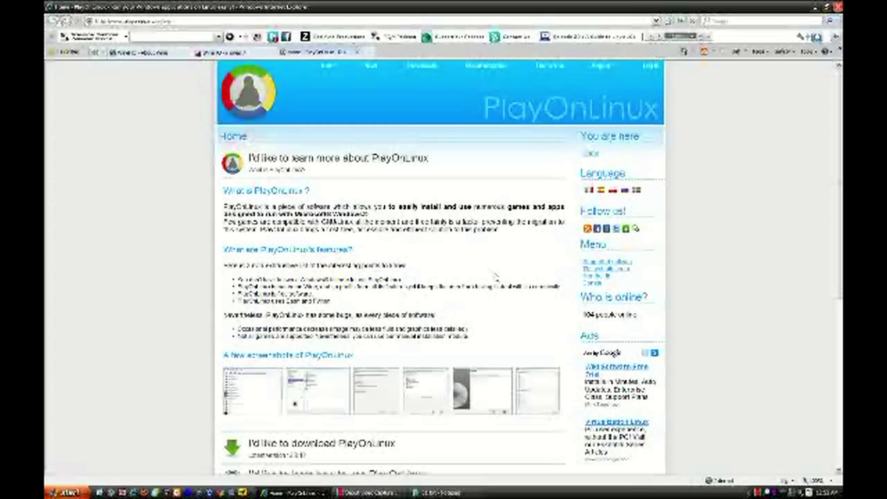
# Scroll through the PlayOnLinux home page to read what the program does
pyautogui.scroll(-3, 495, 276)
pyautogui.scroll(3, 495, 275)
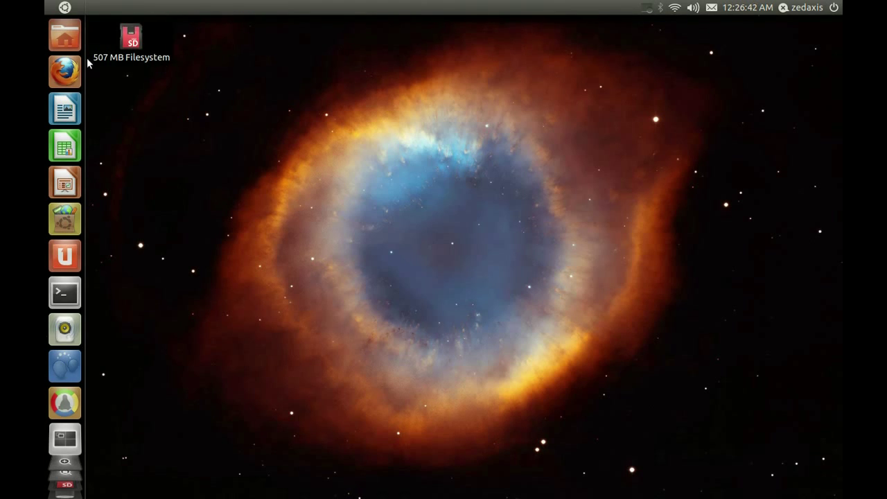
# Browse the Dash's media and installed applications, then launch Ubuntu Software Center and begin a search
pyautogui.click(66, 7)
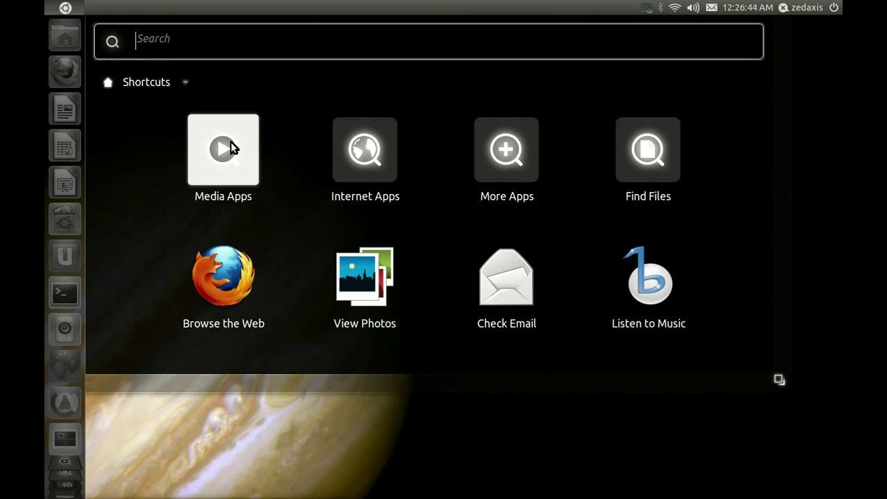
pyautogui.click(225, 147)
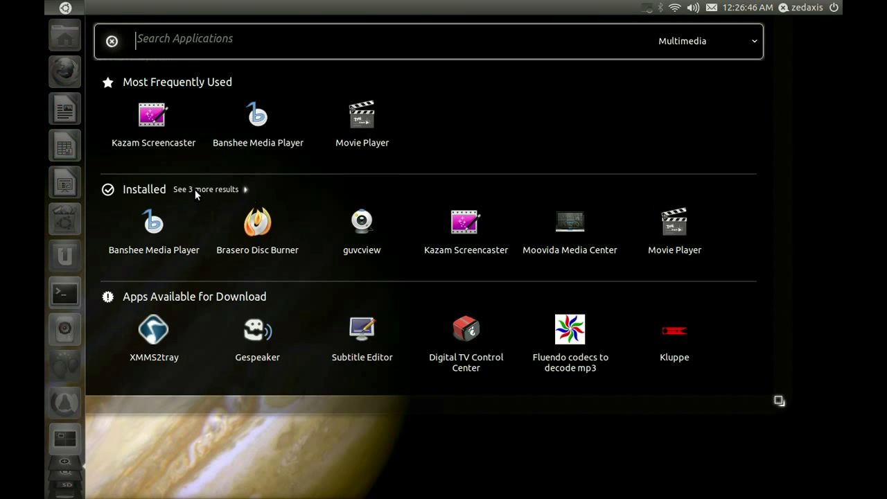
pyautogui.click(759, 41)
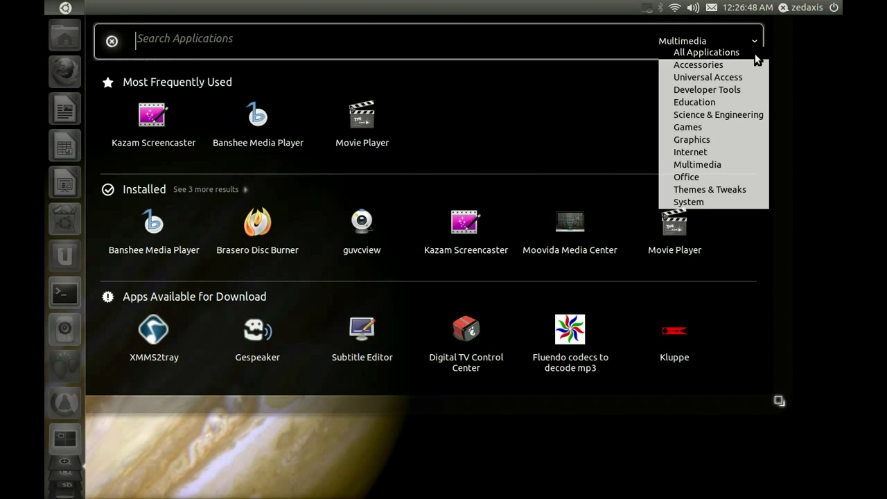
pyautogui.click(748, 55)
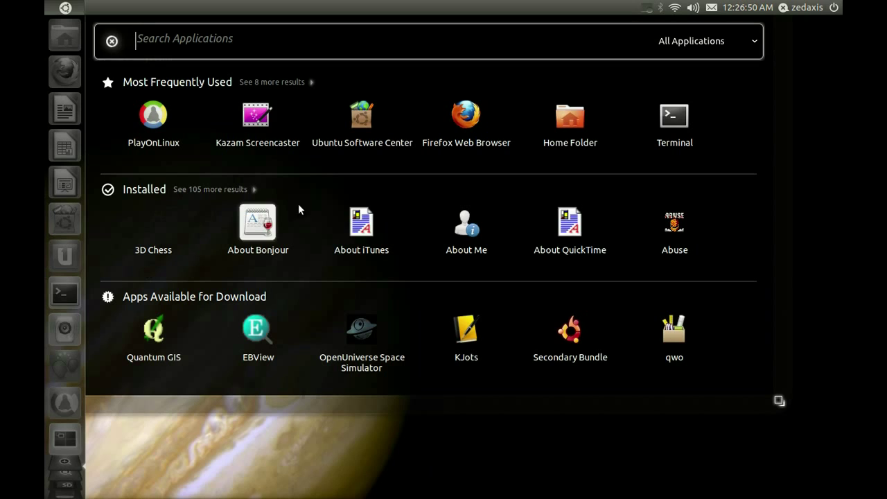
pyautogui.click(65, 8)
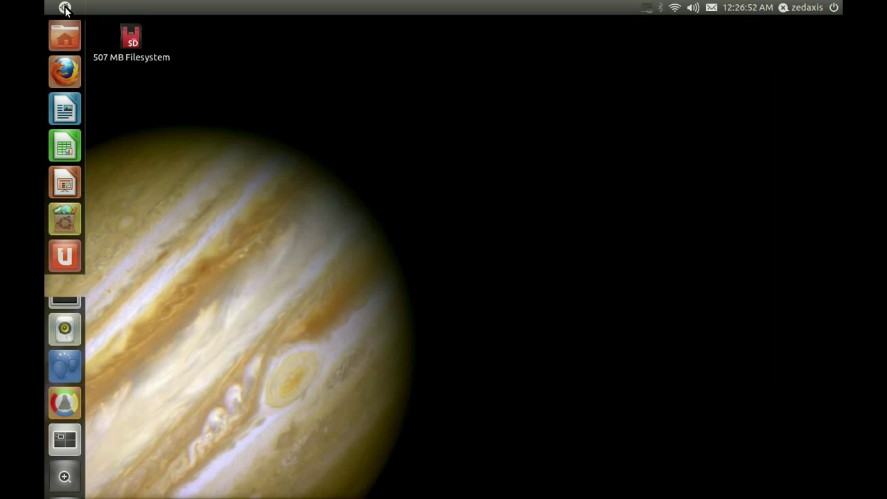
pyautogui.click(65, 223)
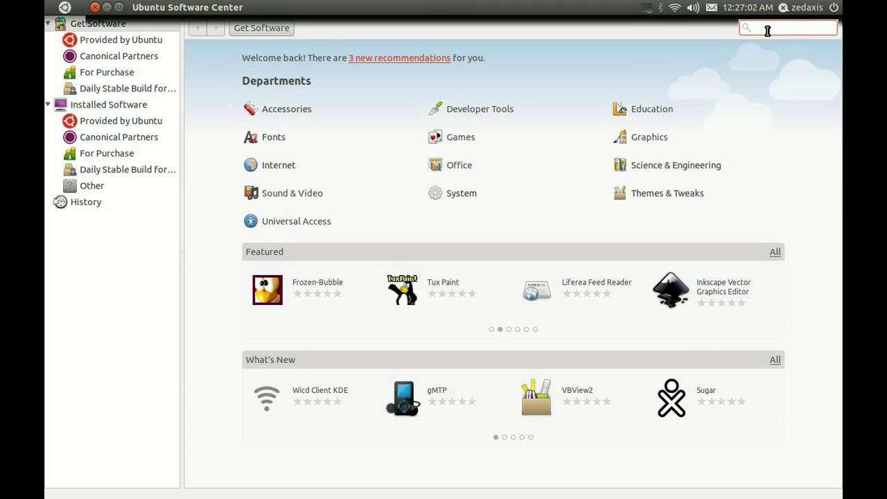
pyautogui.click(767, 30)
# Search for 'Wine', confirm the compatibility layer is installed, and close Software Center
pyautogui.write('Wine')
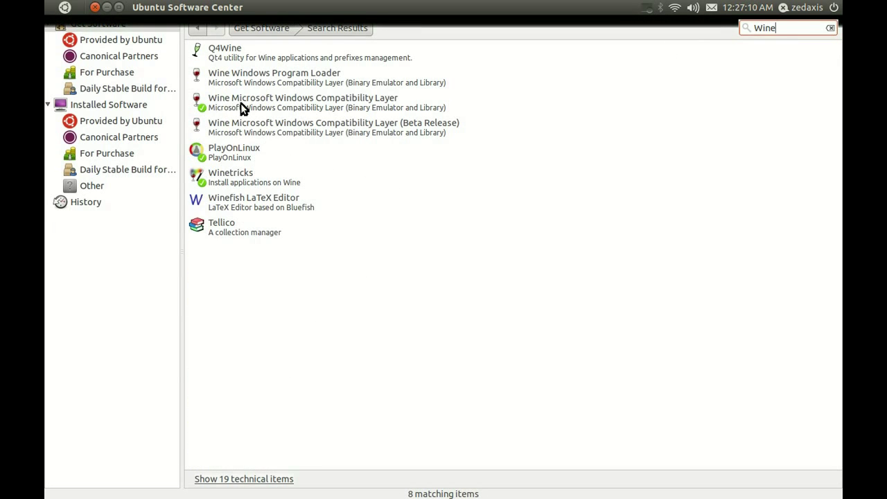
pyautogui.click(311, 112)
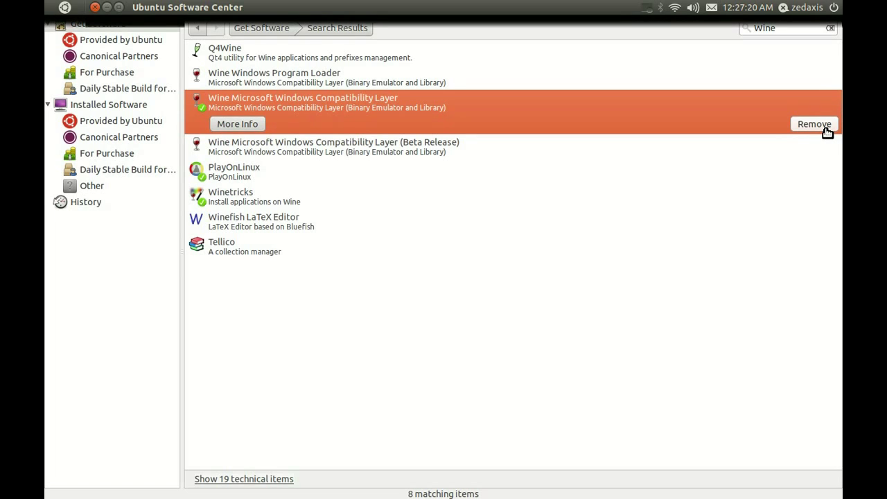
pyautogui.click(95, 8)
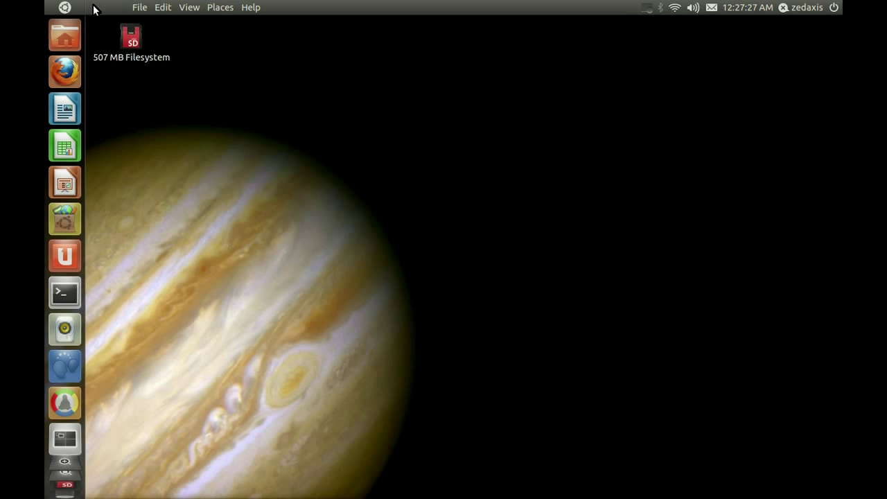
# Find 'playonlinux' in the Dash, launch PlayOnLinux, and open its Install catalogue
pyautogui.click(61, 8)
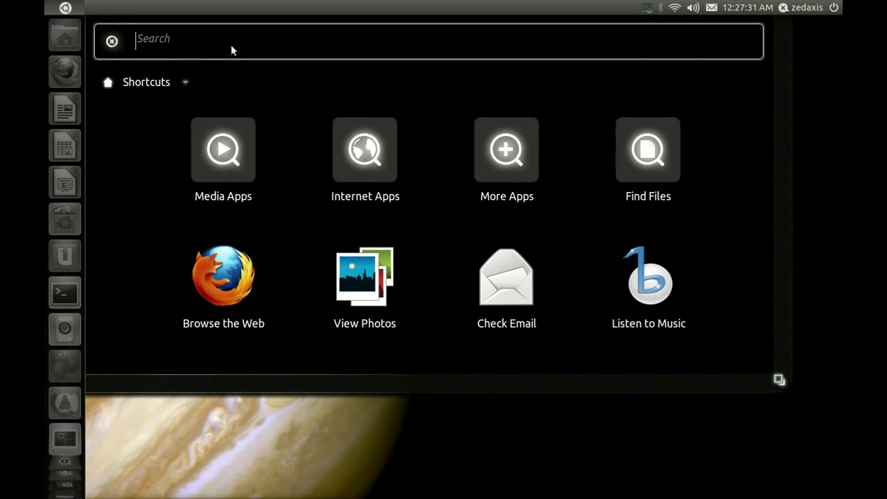
pyautogui.write('playon')
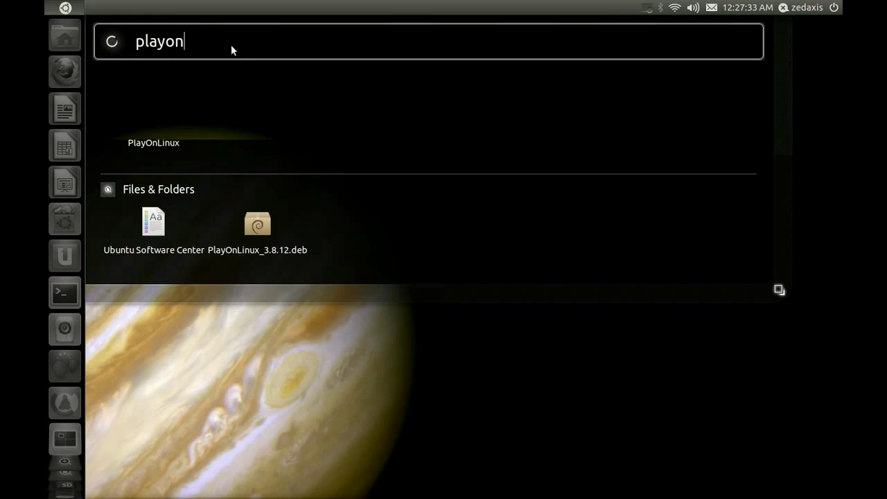
pyautogui.write('linux')
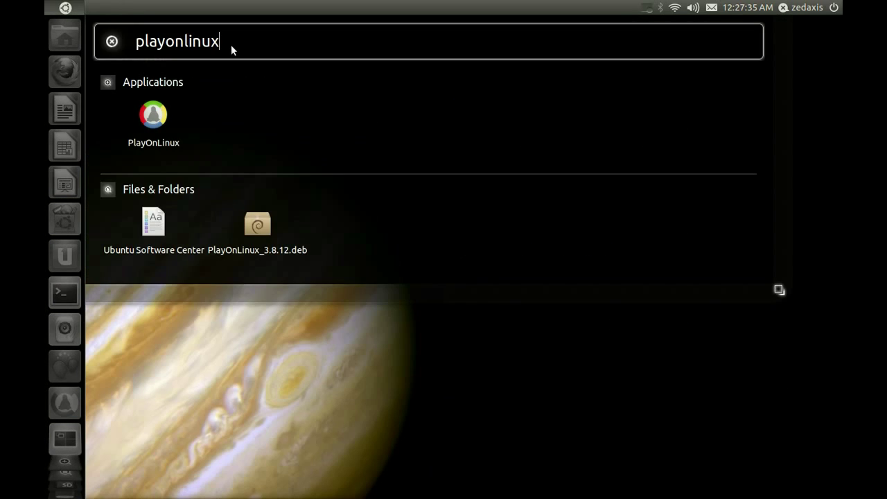
pyautogui.click(148, 115)
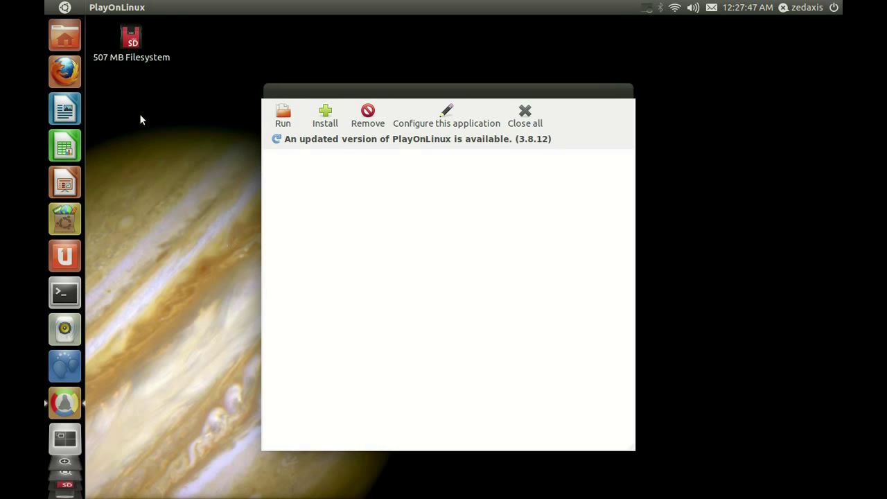
pyautogui.click(321, 112)
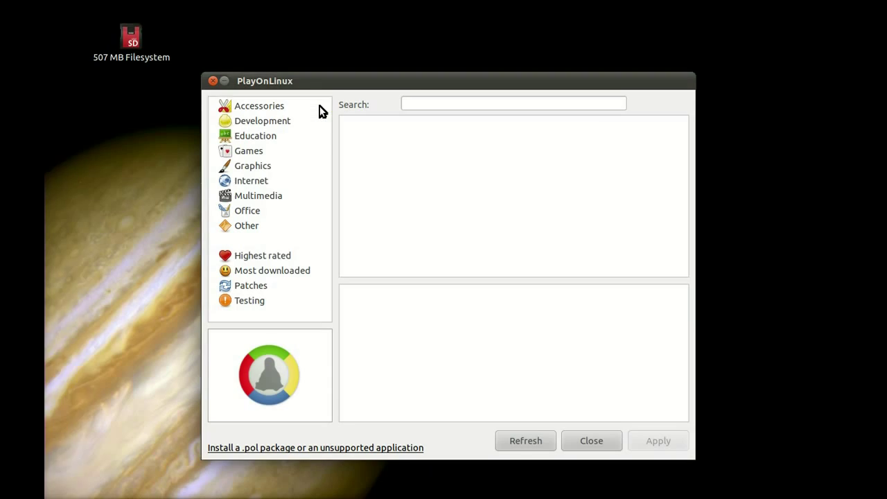
# Install iTunes 7 from the Multimedia category, accepting Wine's Gecko download
pyautogui.click(270, 199)
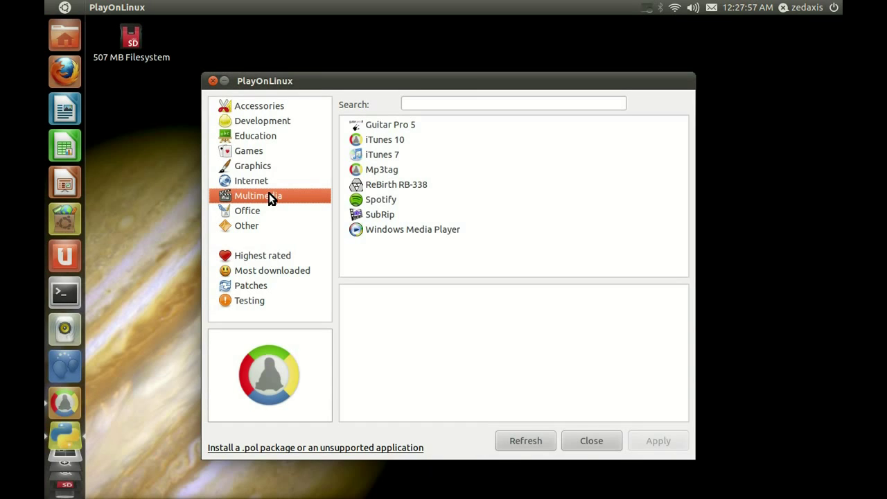
pyautogui.click(390, 155)
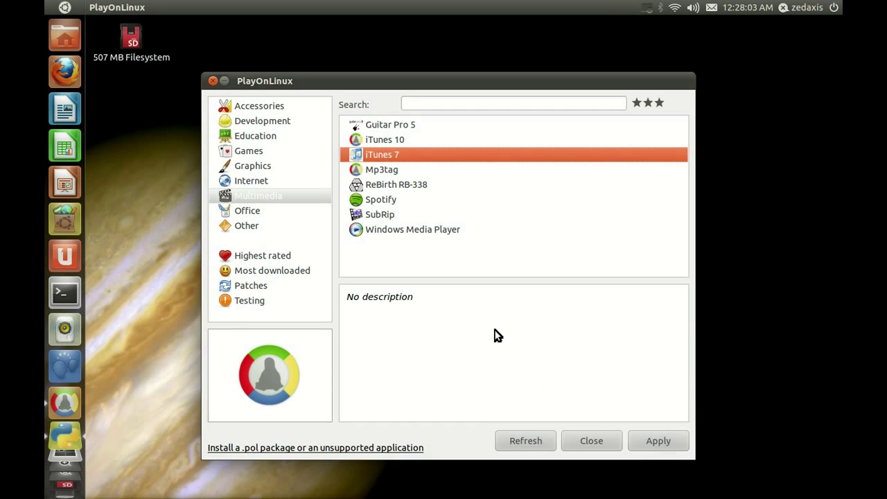
pyautogui.click(659, 442)
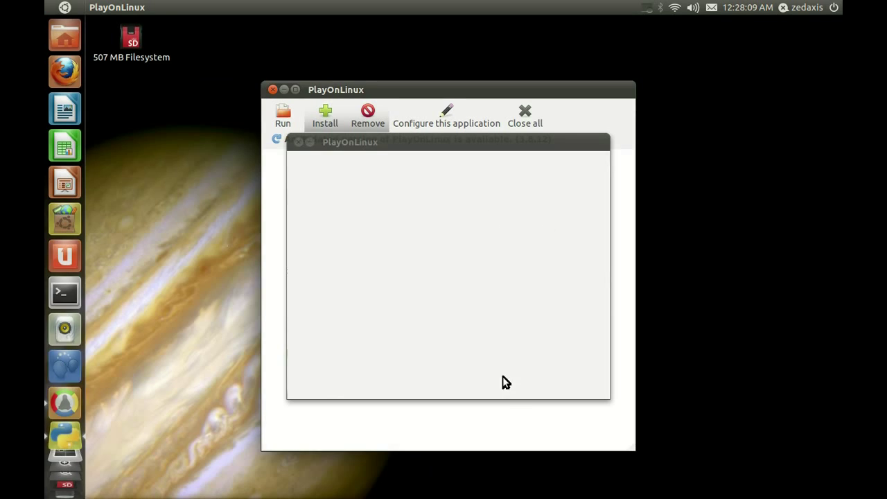
pyautogui.click(521, 389)
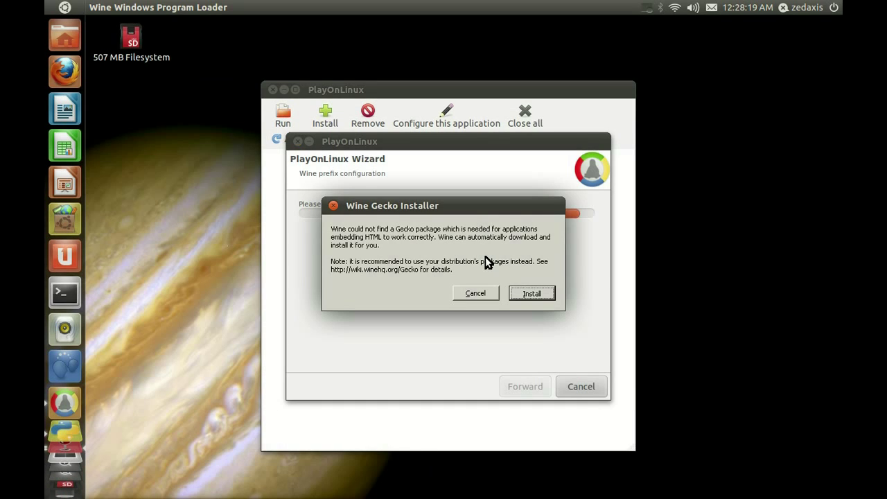
pyautogui.click(528, 297)
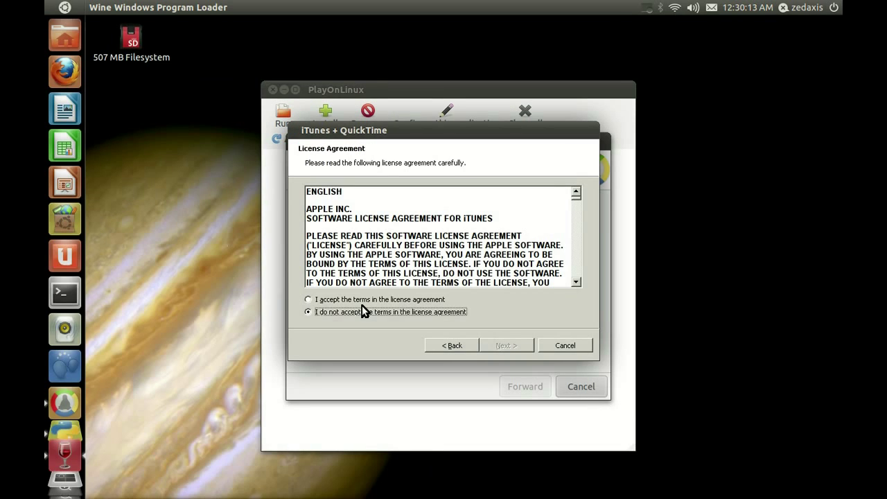
# Accept the terms of the iTunes + QuickTime licence agreement
pyautogui.click(363, 299)
# Turn off desktop shortcuts, iTunes as the default audio player, and automatic Apple updates
pyautogui.click(509, 345)
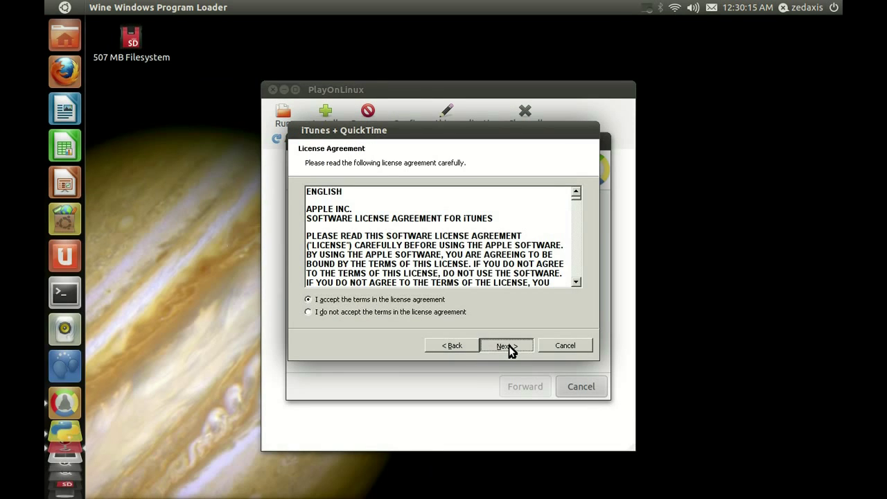
pyautogui.click(354, 206)
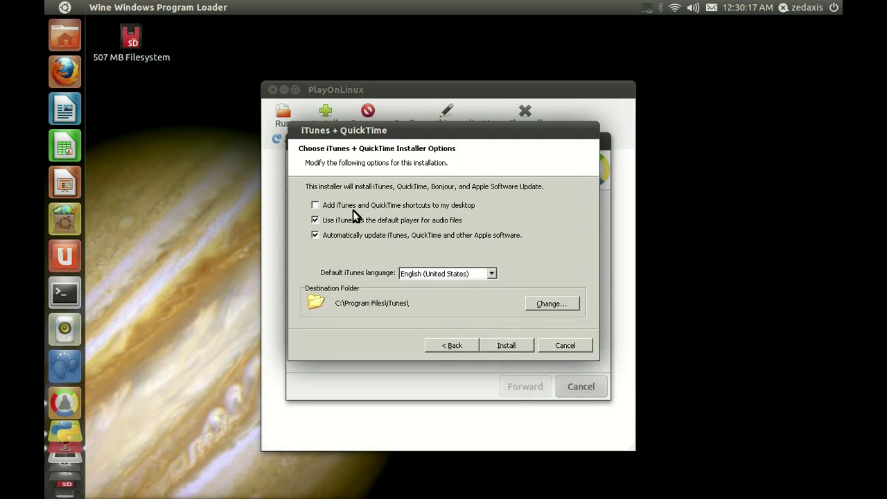
pyautogui.click(353, 220)
pyautogui.click(353, 234)
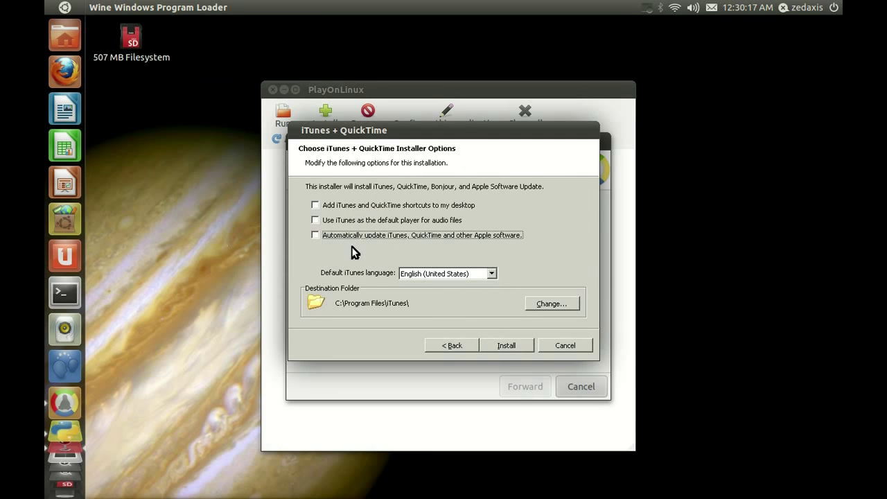
# Install iTunes and QuickTime, then close the finished installer
pyautogui.click(508, 346)
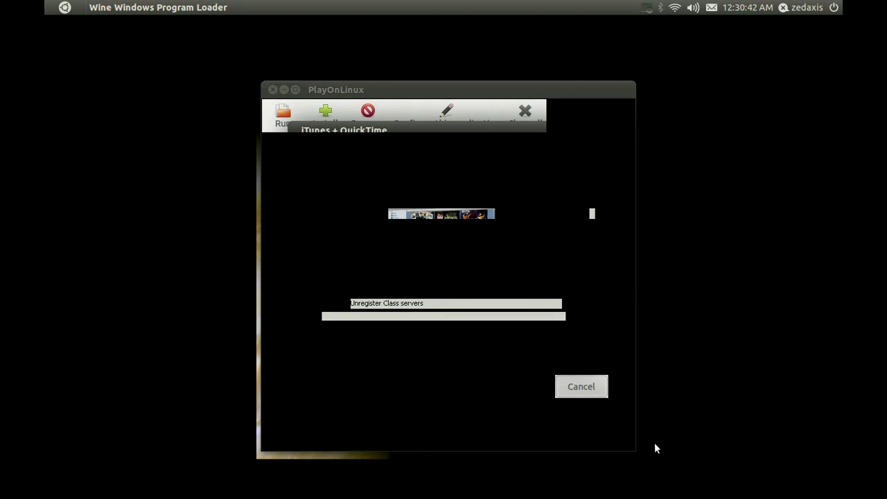
pyautogui.moveTo(46, 7)
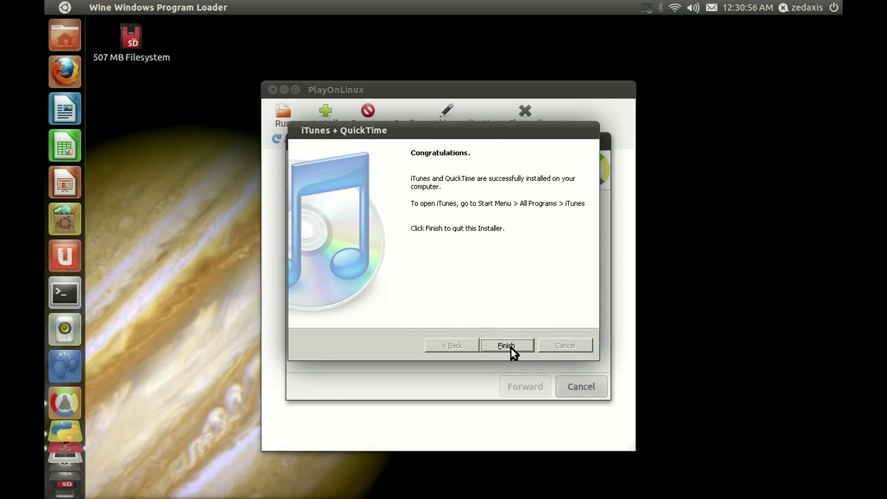
pyautogui.click(510, 345)
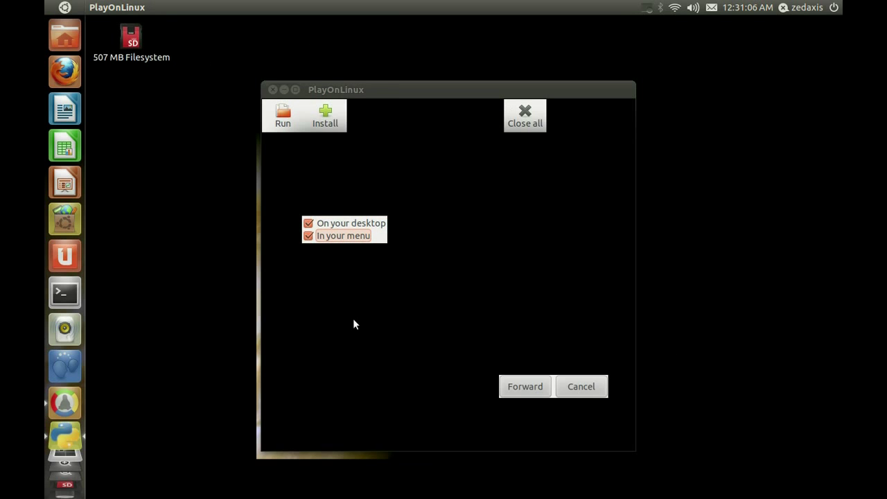
# Keep both desktop and menu shortcuts for iTunes 7 and finish the PlayOnLinux wizard
pyautogui.click(513, 390)
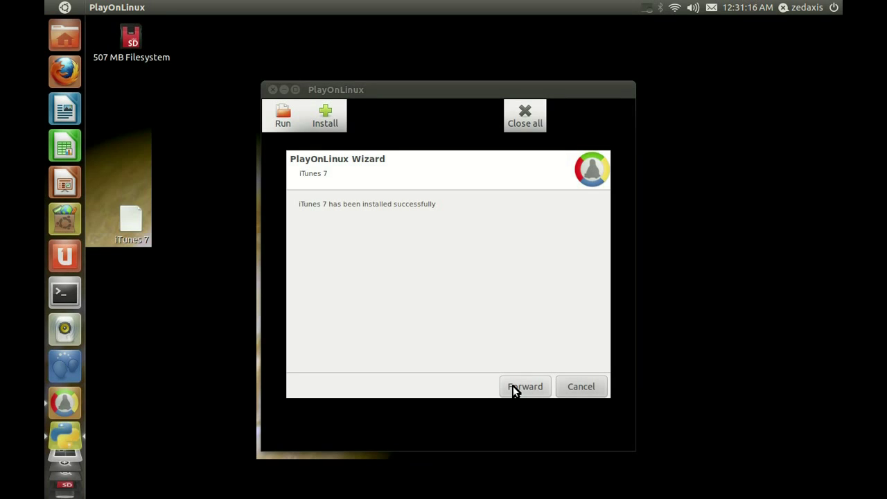
pyautogui.click(512, 386)
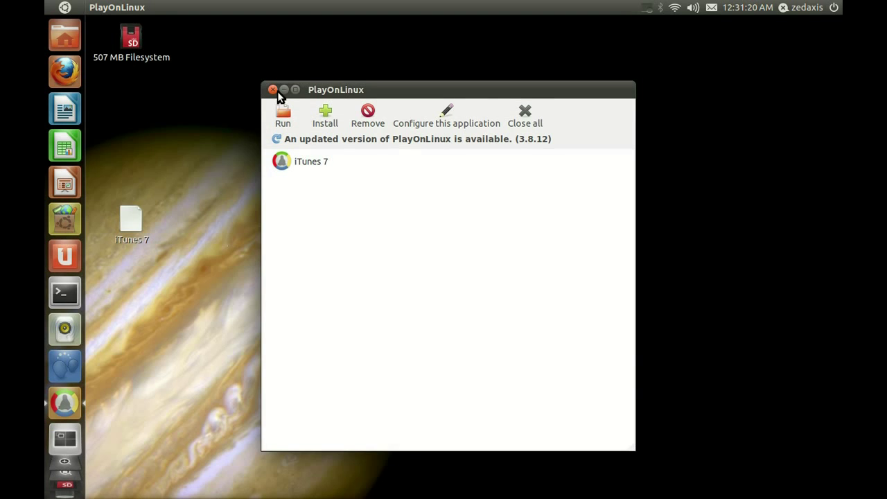
# Launch iTunes 7 from its desktop shortcut and agree to the software licence
pyautogui.click(329, 166)
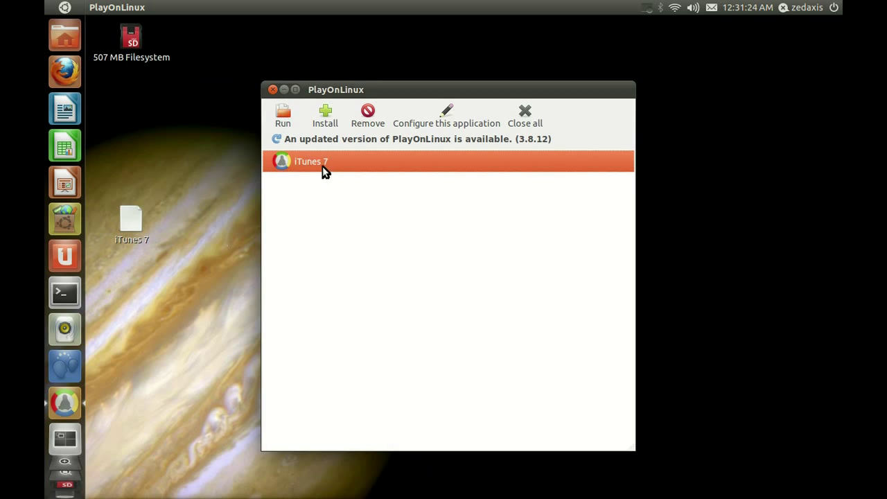
pyautogui.click(131, 283)
pyautogui.click(132, 214)
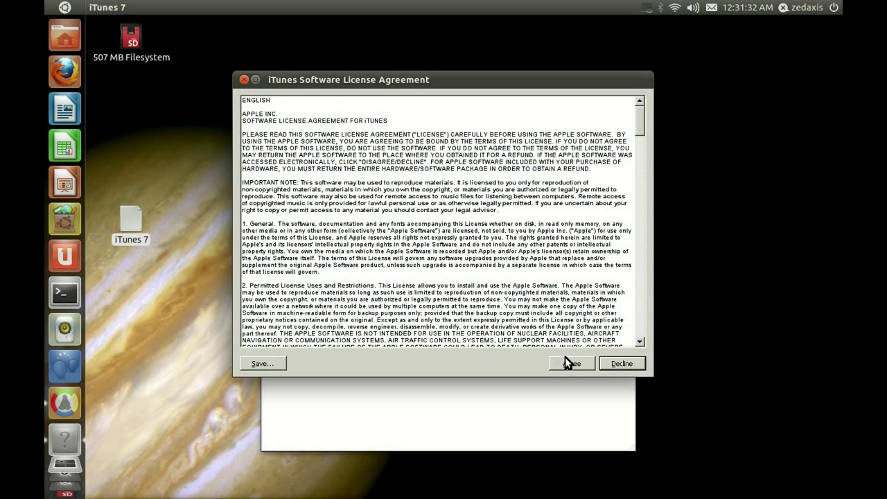
pyautogui.click(569, 363)
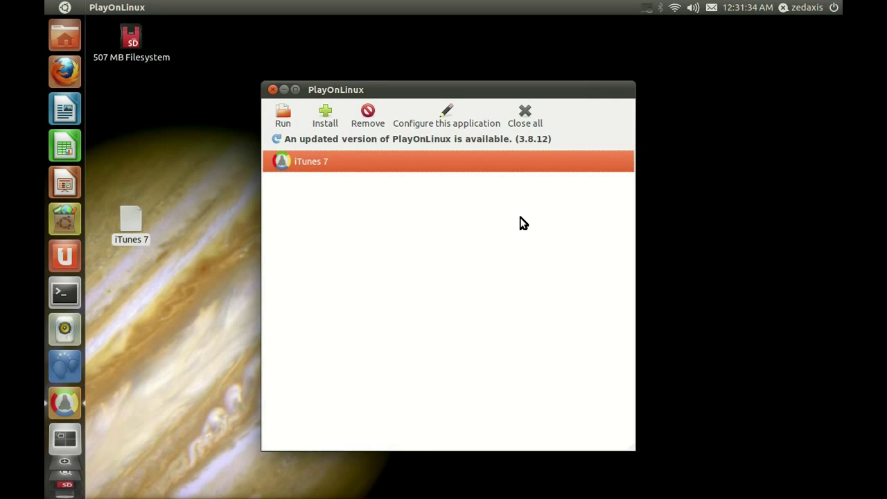
# Step through first-run setup, choosing 'No, take me to my iTunes Library', and finish
pyautogui.click(513, 316)
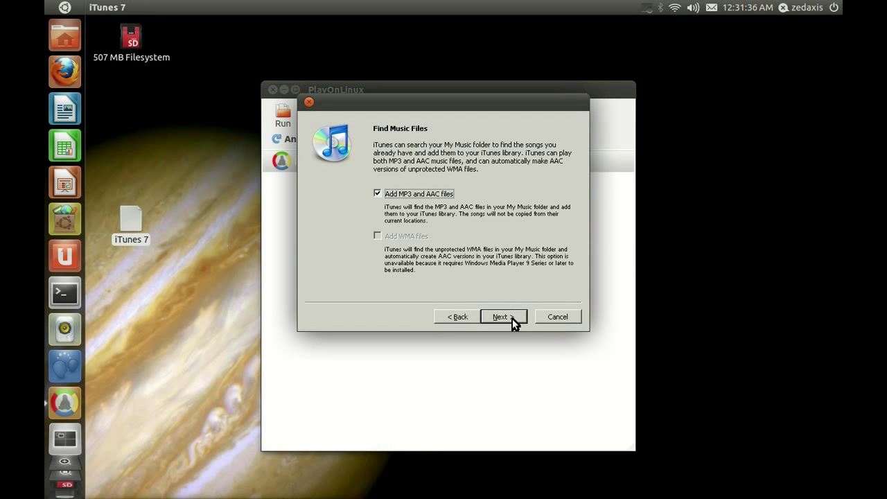
pyautogui.click(512, 318)
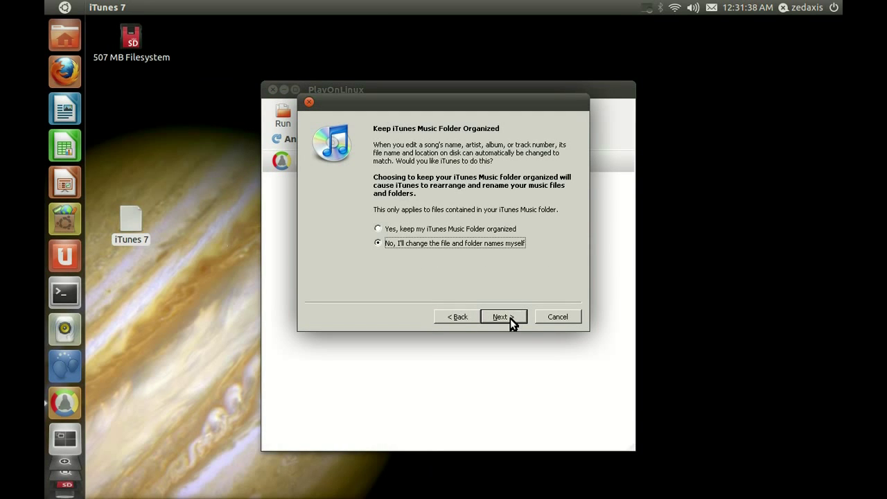
pyautogui.click(510, 318)
pyautogui.click(508, 320)
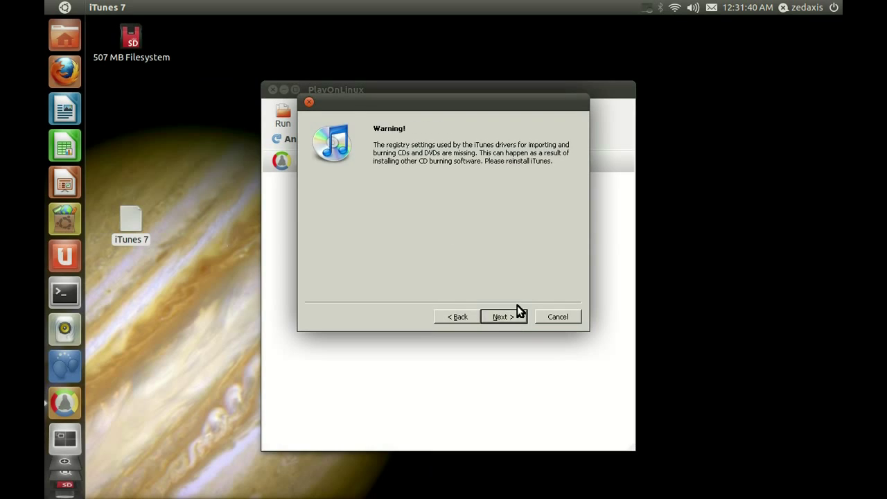
pyautogui.click(504, 317)
pyautogui.click(419, 214)
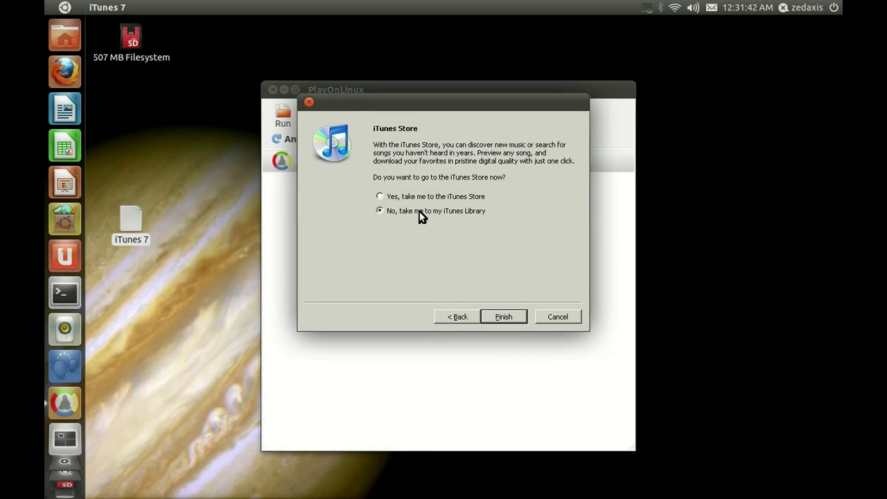
pyautogui.click(515, 318)
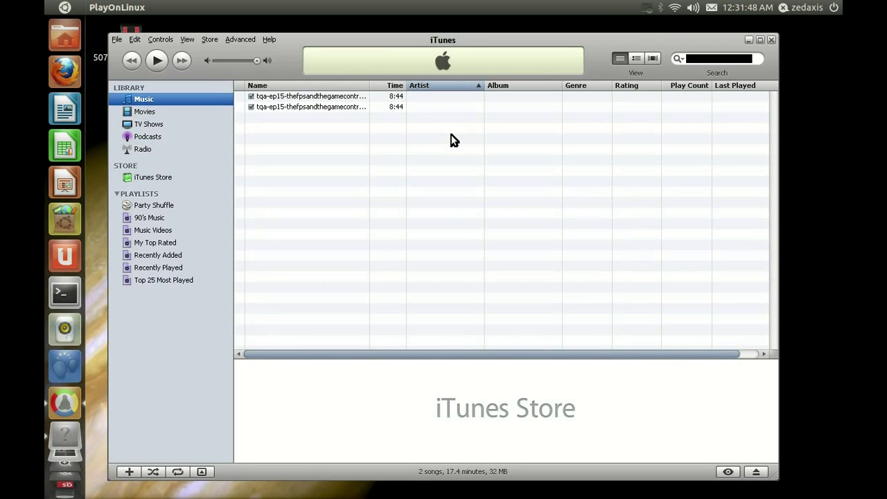
# Play the track tqa-ep15-thefpsandthegamecontroller for a few seconds, then pause it
pyautogui.click(290, 108)
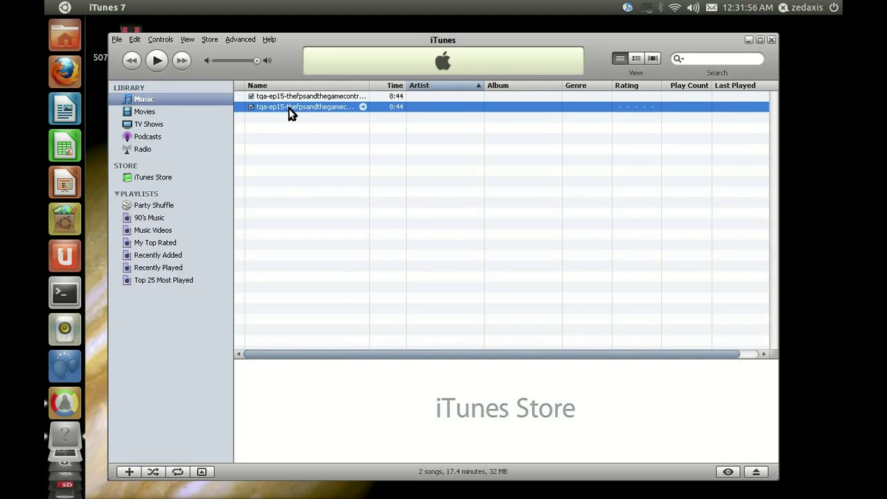
pyautogui.click(158, 60)
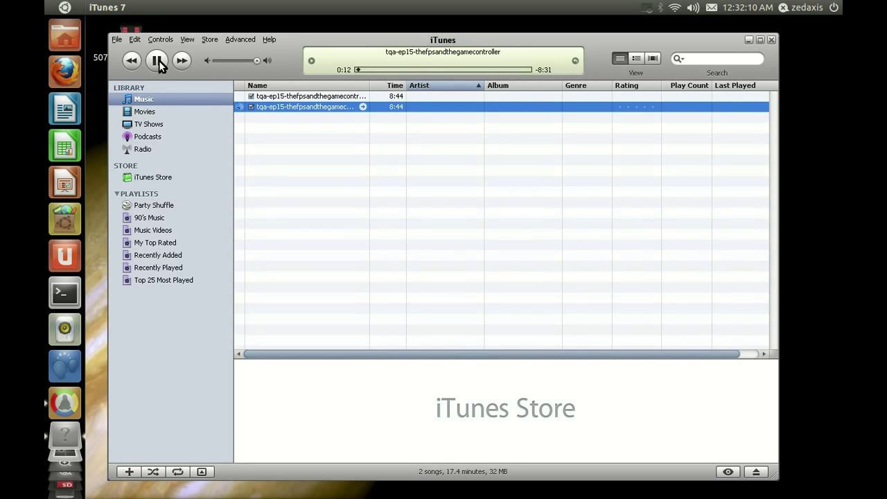
pyautogui.click(159, 60)
# Look through the File and Advanced menus for a way to quit iTunes
pyautogui.click(116, 39)
pyautogui.click(151, 323)
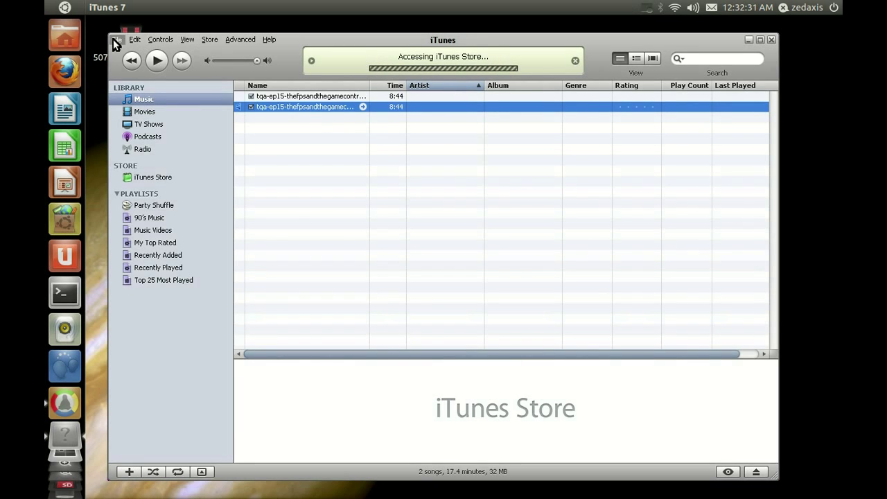
pyautogui.click(249, 39)
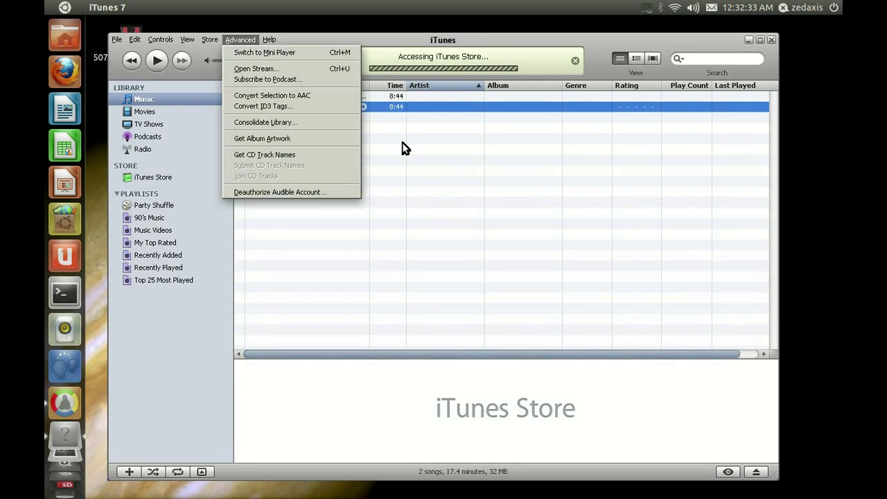
# Move iTunes aside and use 'Close this application' on iTunes 7 in PlayOnLinux
pyautogui.press('Escape')
pyautogui.moveTo(385, 49); pyautogui.dragTo(692, 57)
pyautogui.moveTo(323, 97); pyautogui.dragTo(114, 93)
pyautogui.click(183, 158)
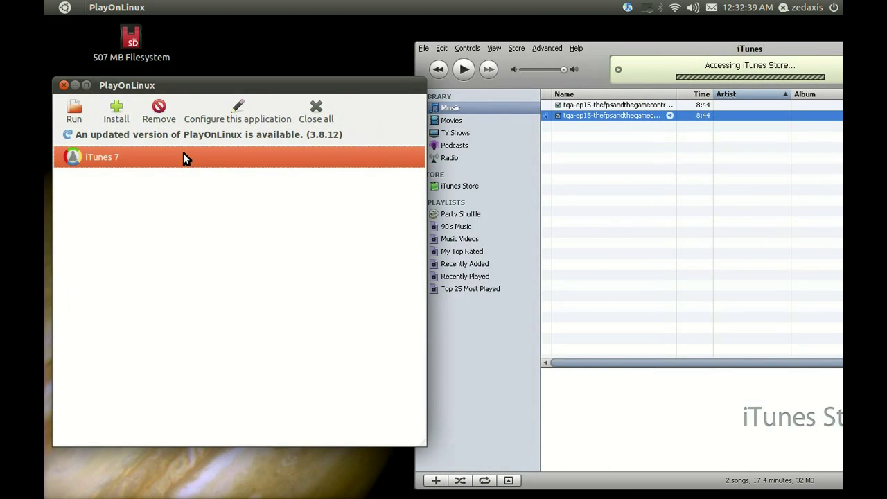
pyautogui.rightClick(224, 160)
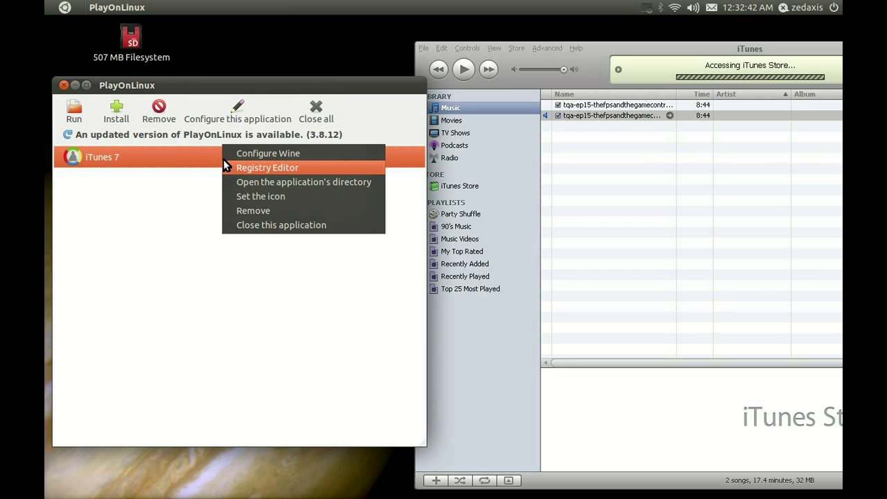
pyautogui.click(290, 228)
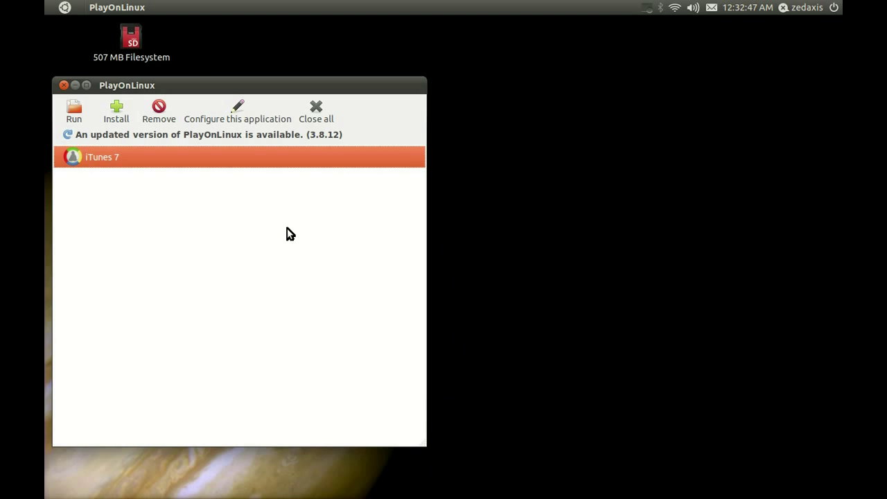
# Remove iTunes 7 through the uninstaller, confirming deletion of its Wine prefix
pyautogui.moveTo(332, 84); pyautogui.dragTo(672, 57)
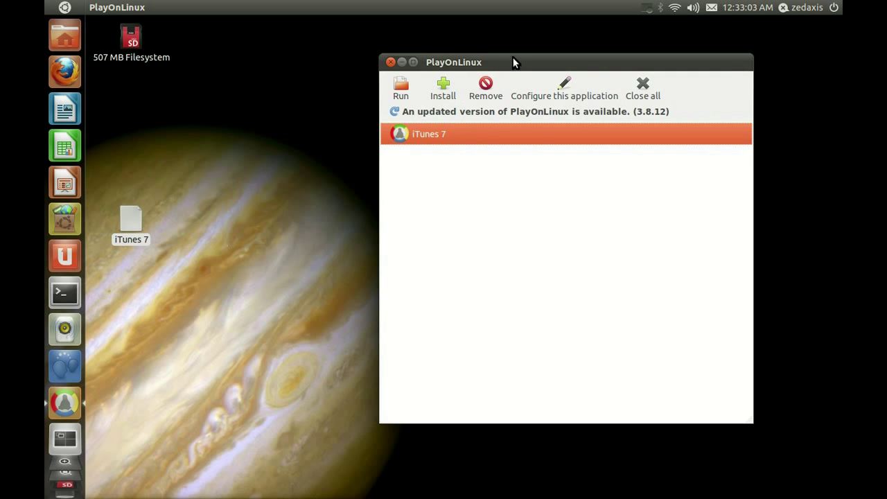
pyautogui.click(483, 86)
pyautogui.click(535, 388)
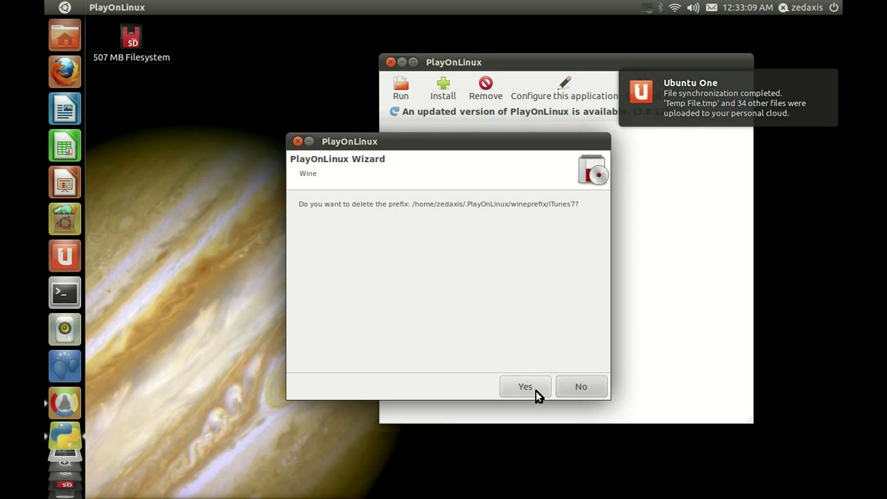
pyautogui.click(535, 388)
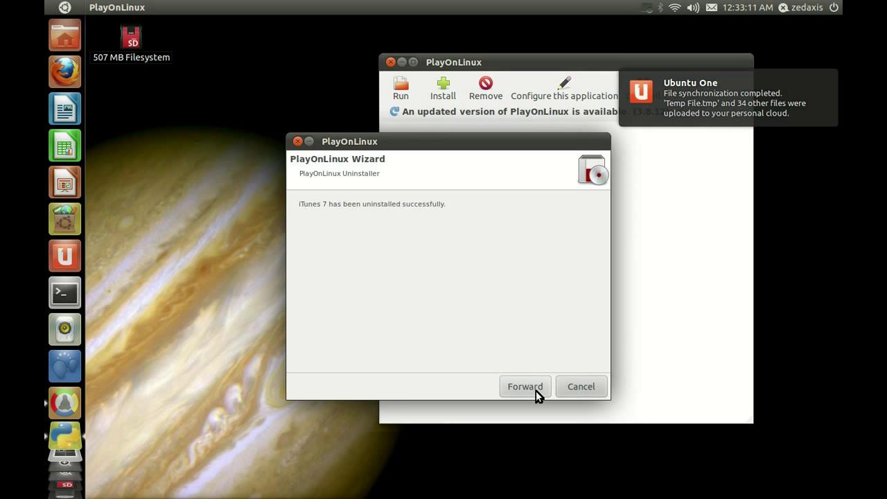
pyautogui.click(536, 388)
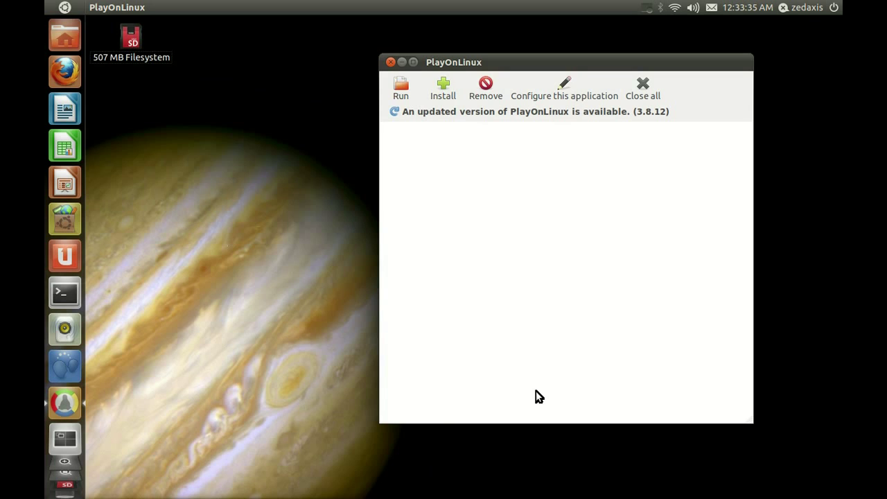
# Close the PlayOnLinux main window, leaving the bare Ubuntu desktop
pyautogui.click(390, 62)
pyautogui.click(651, 7)
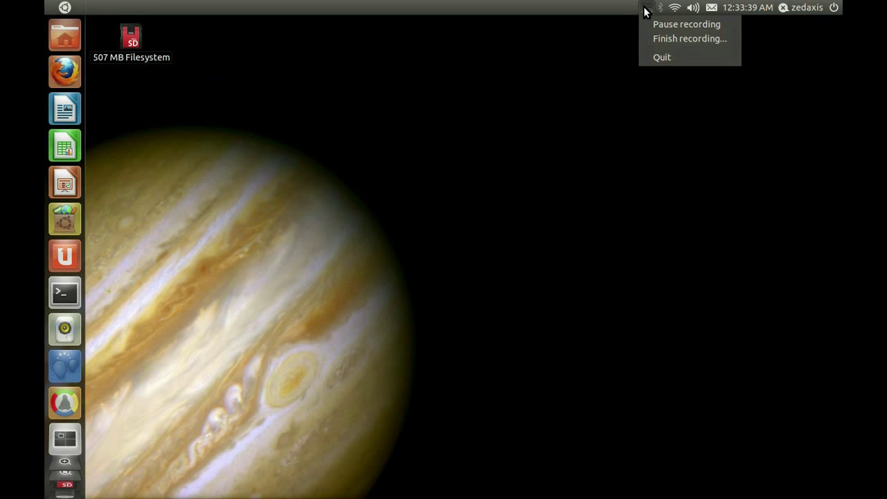